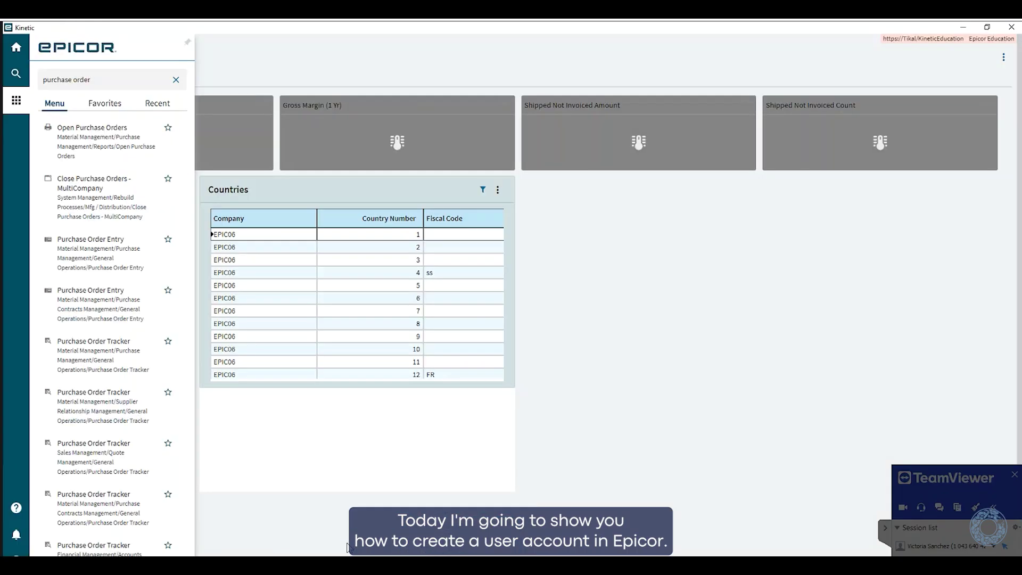
Search the menu for 'user acc' and launch User Account Security Maintenance
drag(127, 79, 26, 79)
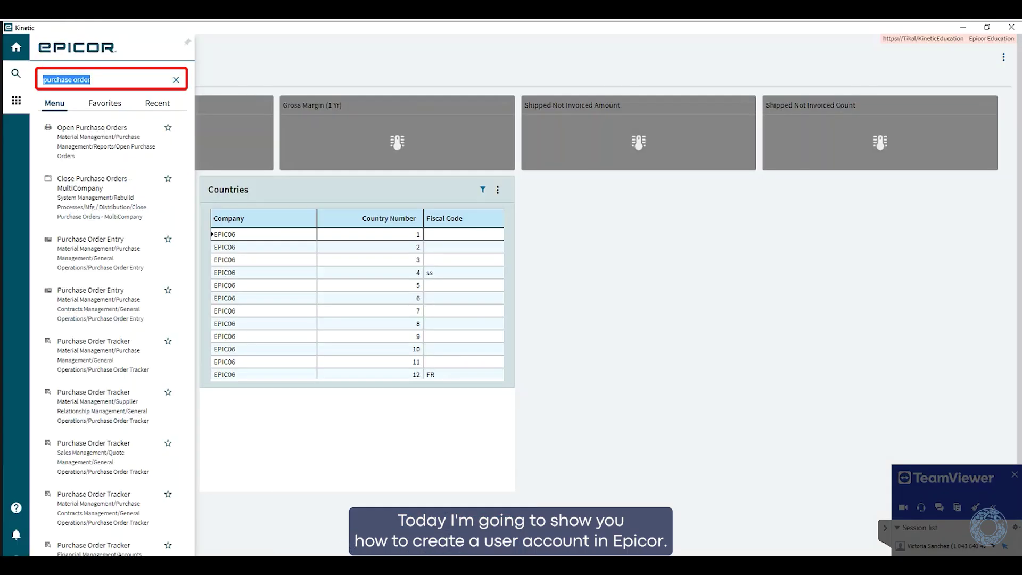
key(BackSpace)
text(us)
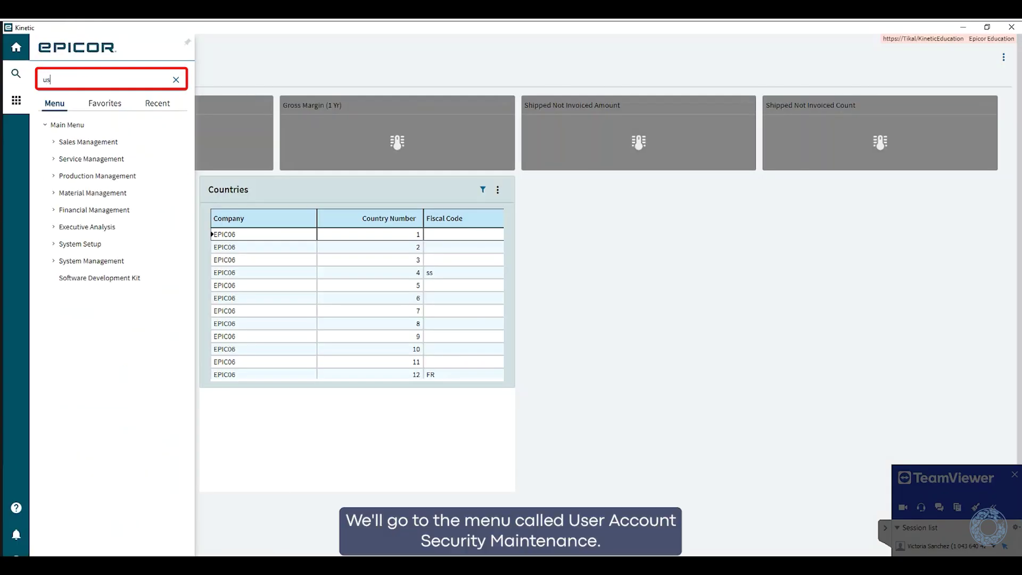
text(er acc)
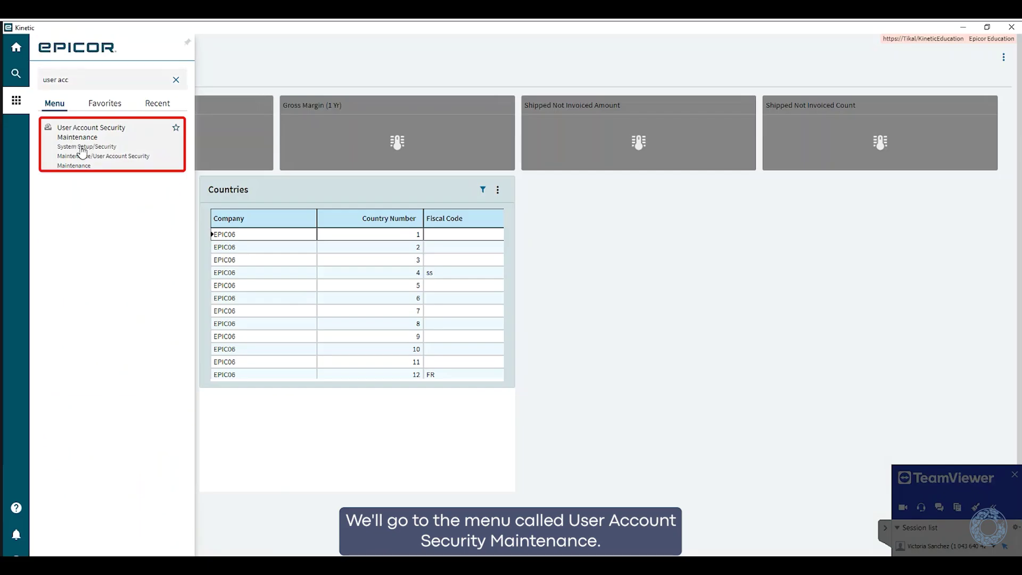
click(80, 146)
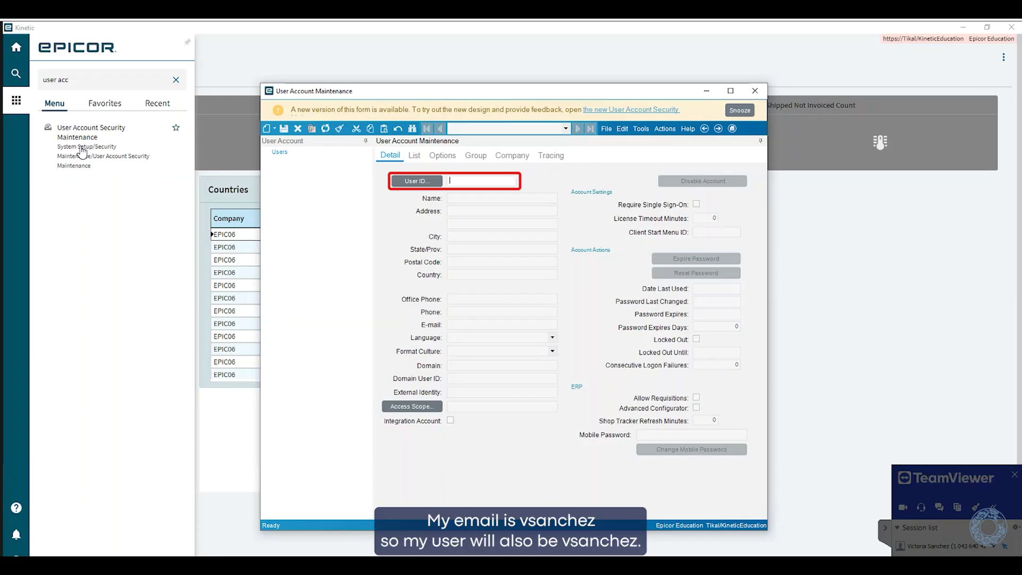
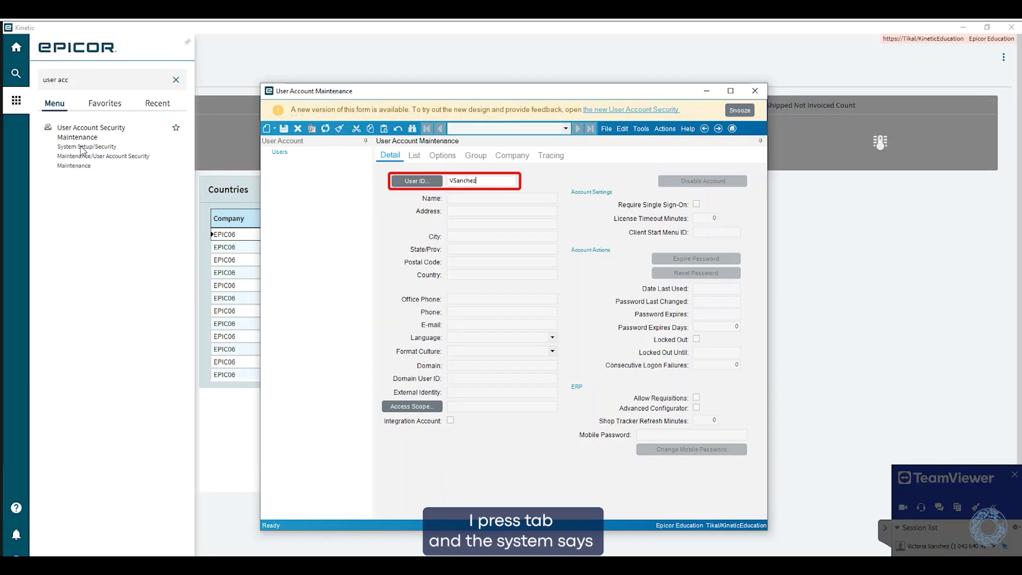
Add a new user record with the new user ID and enter the user's full name
key(Tab)
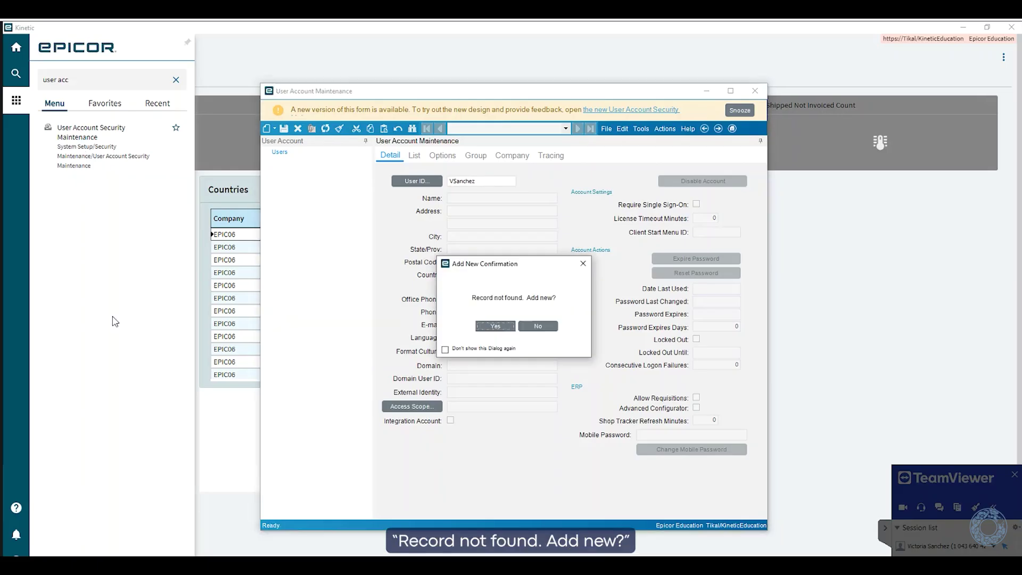
click(486, 335)
key(Tab)
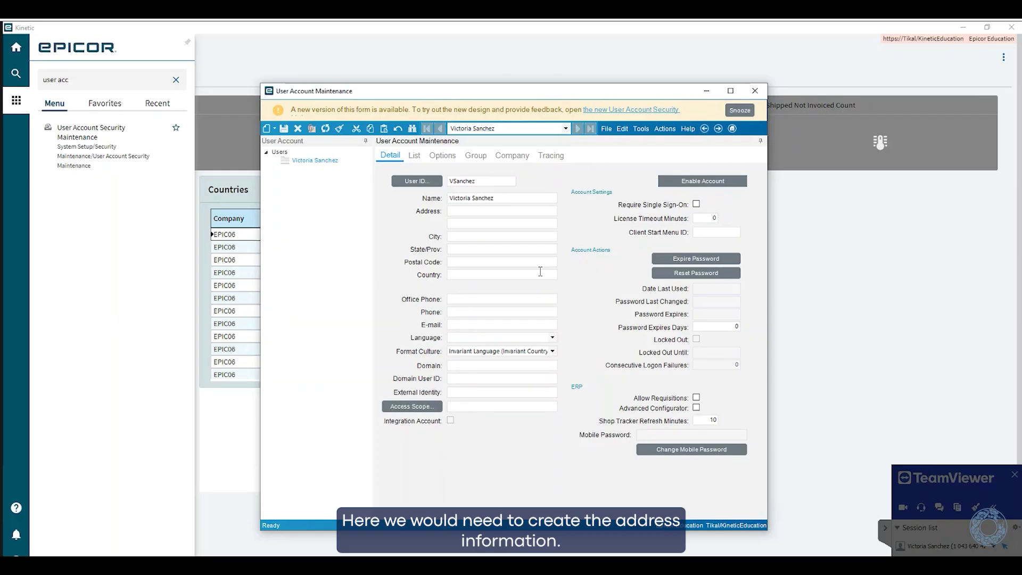
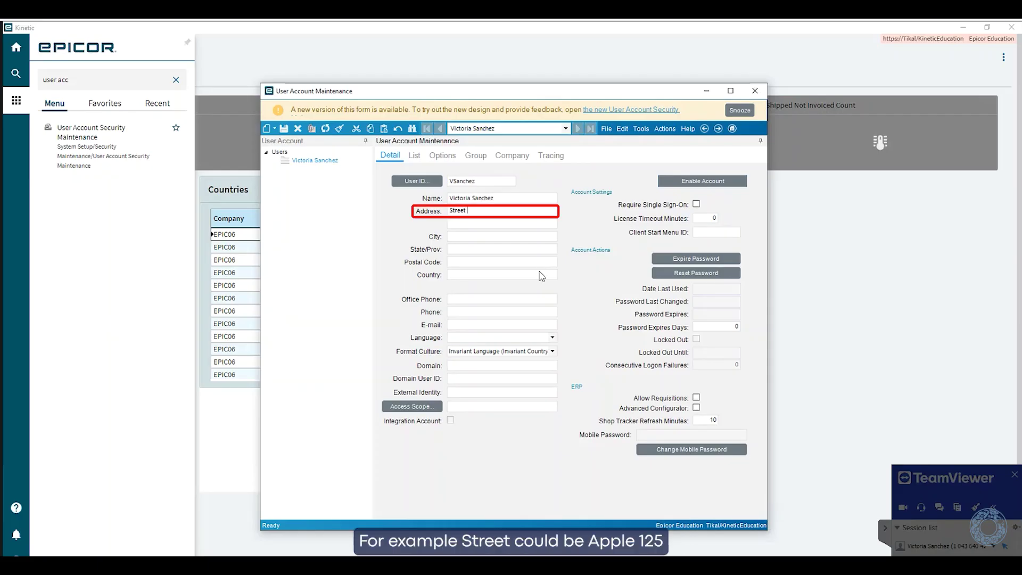
Fill in the user's street address, city, state and country
key(Tab)
key(Tab)
key(Tab)
key(Tab)
key(Tab)
text(U)
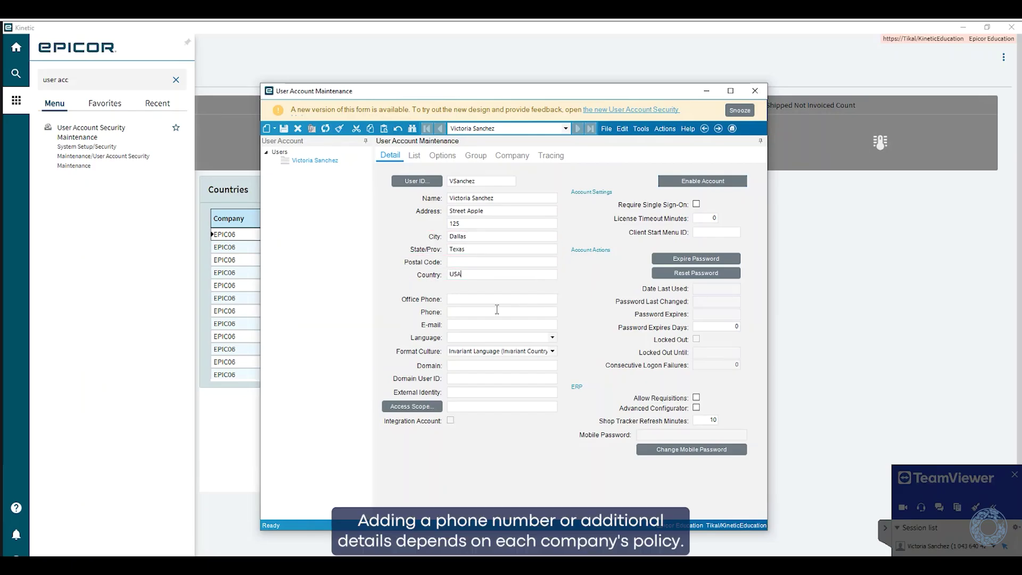
click(463, 298)
Enter the user's e-mail address and save the account
click(462, 323)
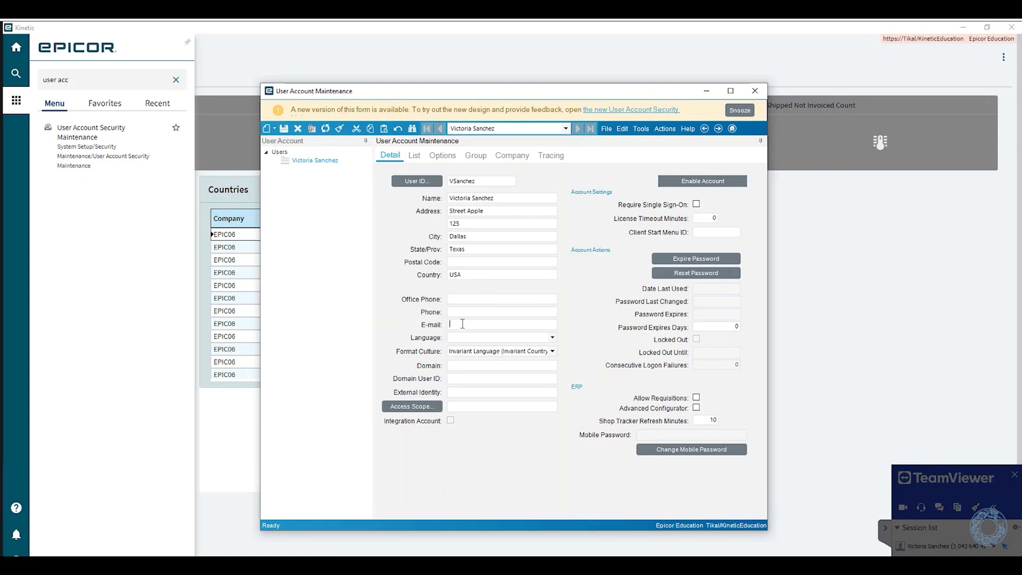
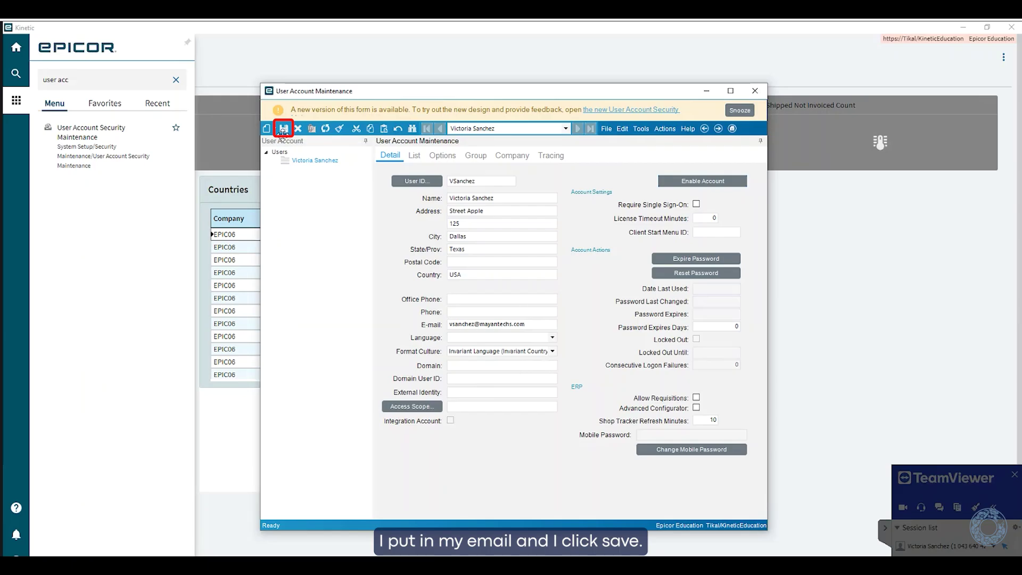
click(284, 128)
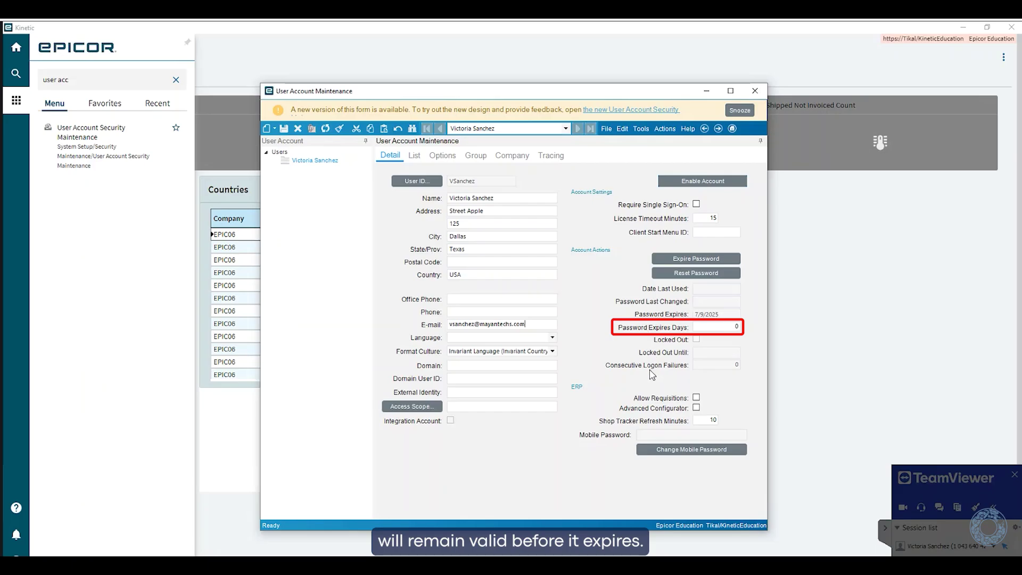
Switch to the new account's Options settings
click(443, 157)
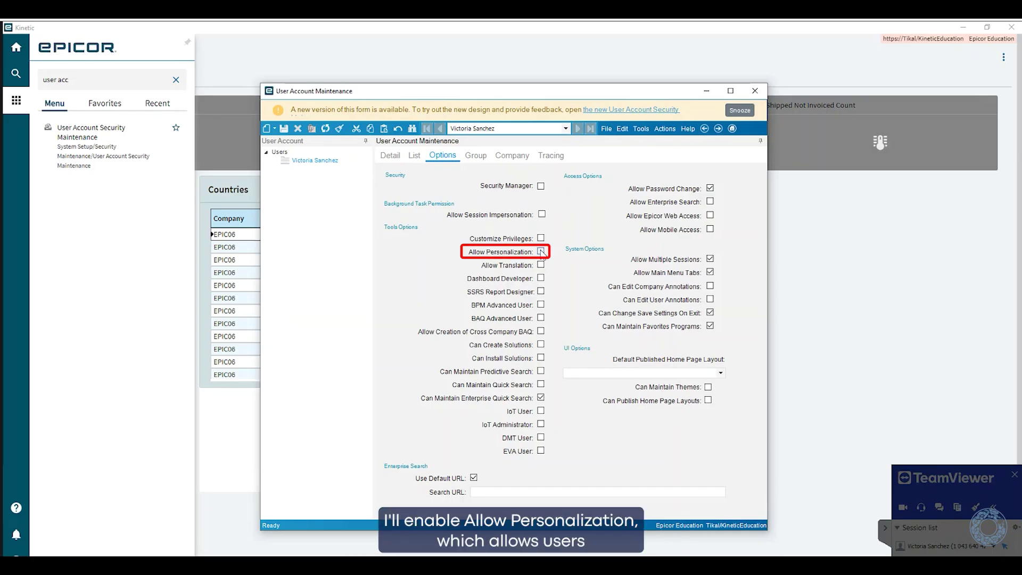
Save the account with Allow Personalization enabled
click(284, 128)
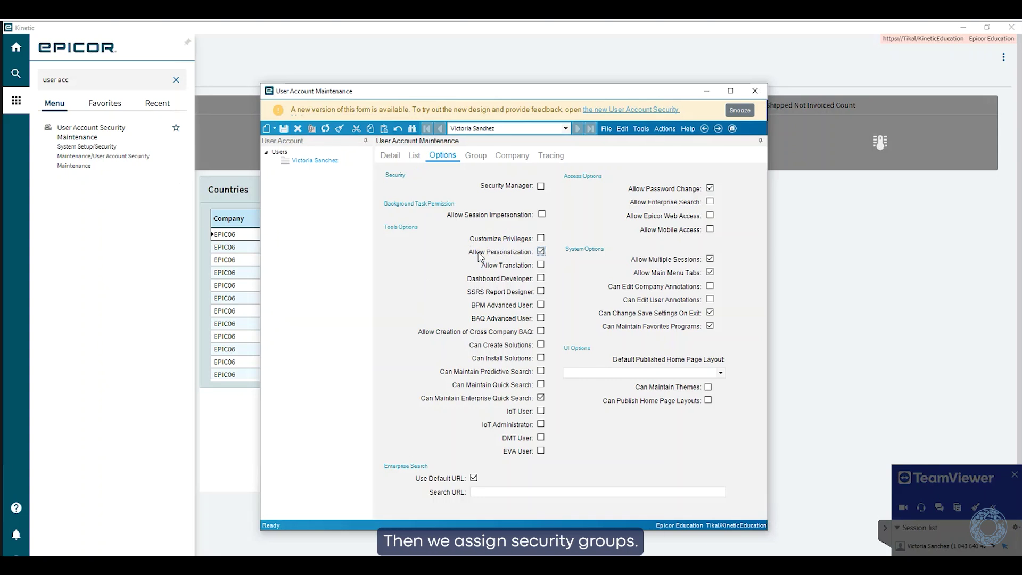
Authorize the user for the Collaborate Creator security group and save
click(476, 155)
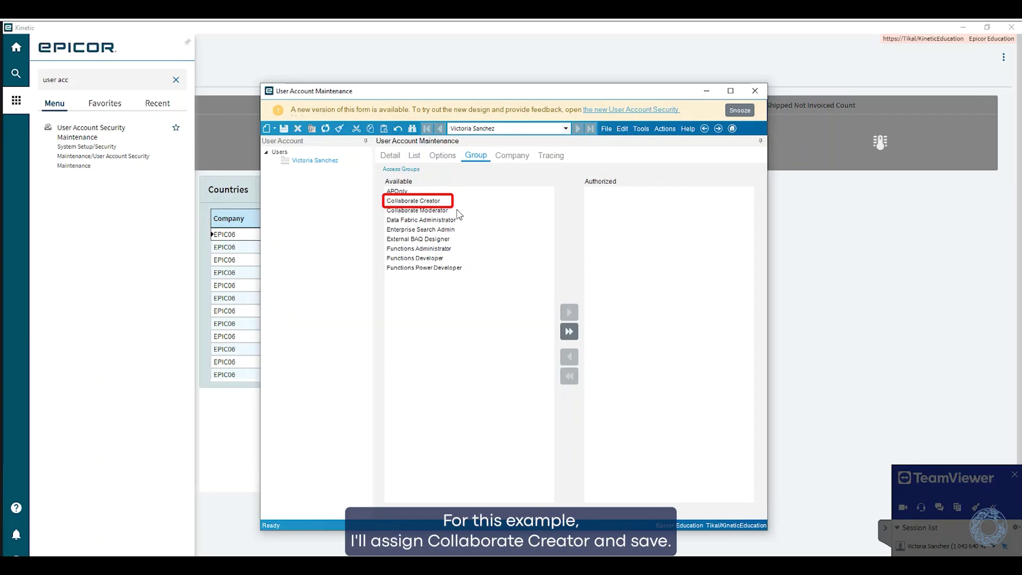
click(431, 204)
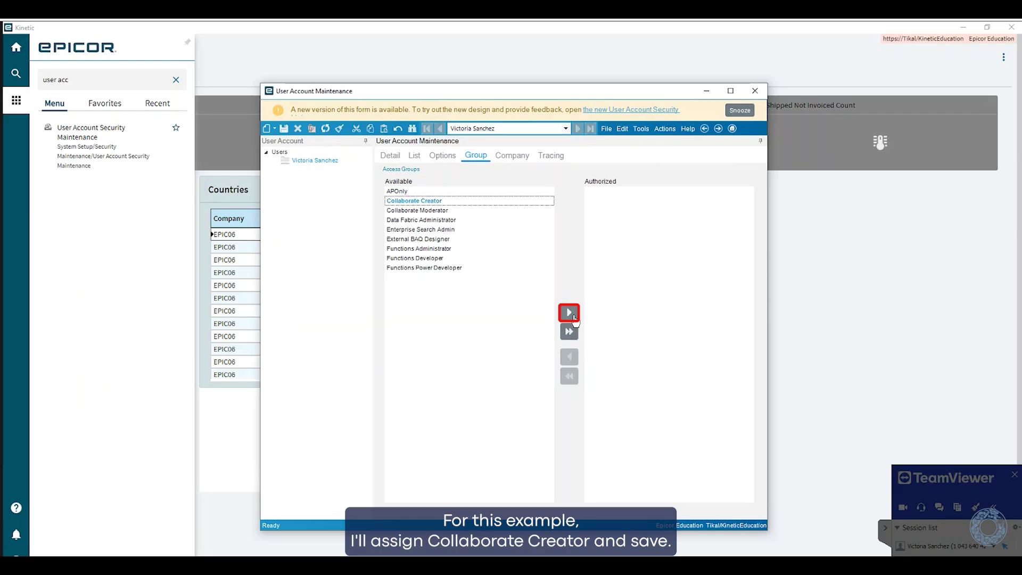
click(569, 313)
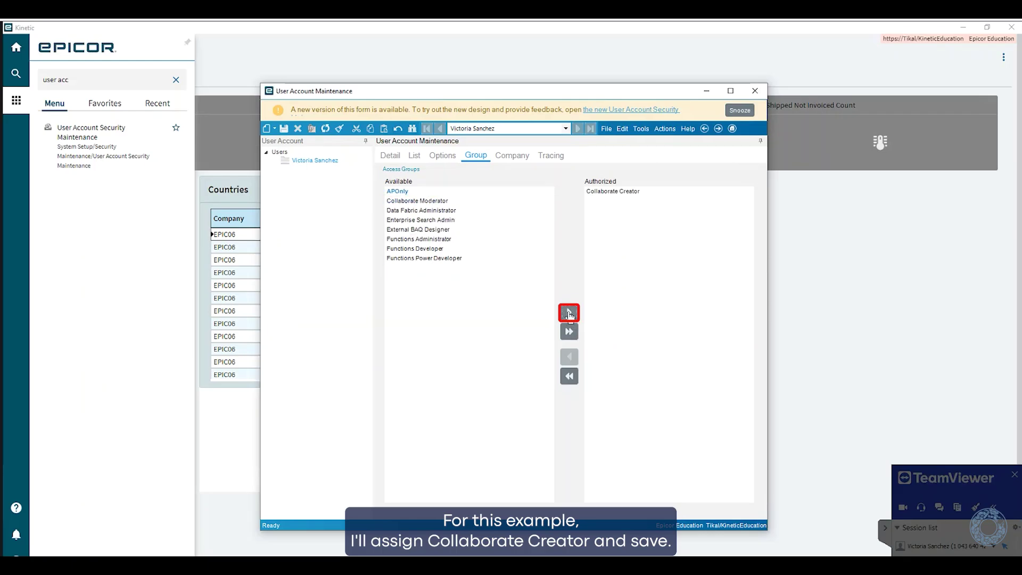
click(284, 128)
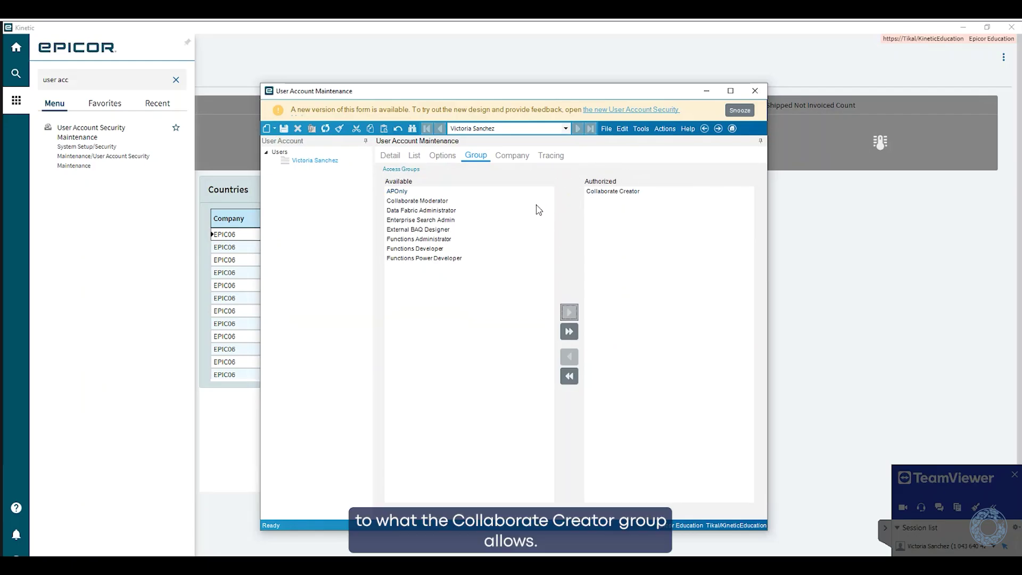
Add a new company access record for Epicor Mexico to the user account
click(516, 159)
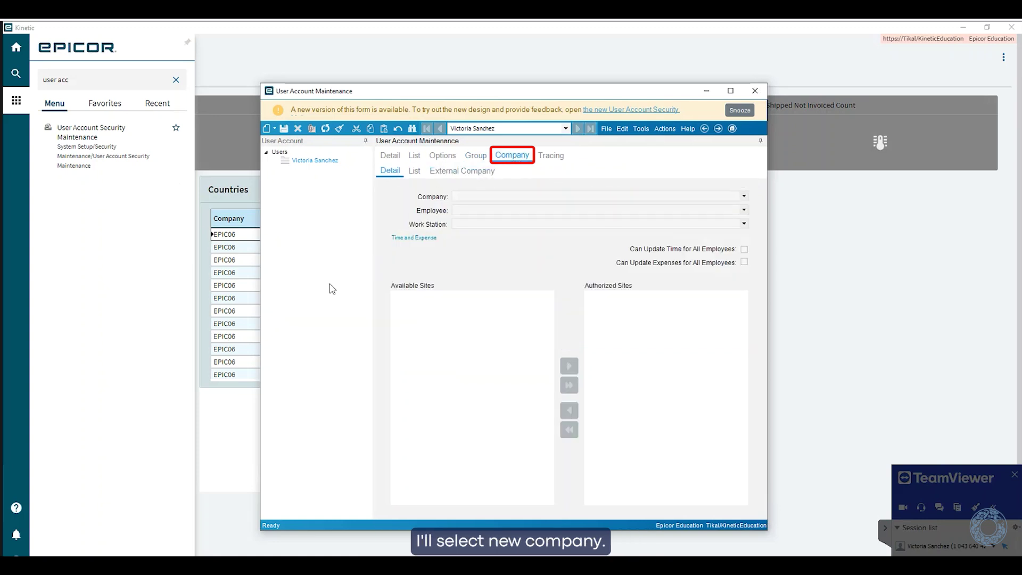
click(274, 128)
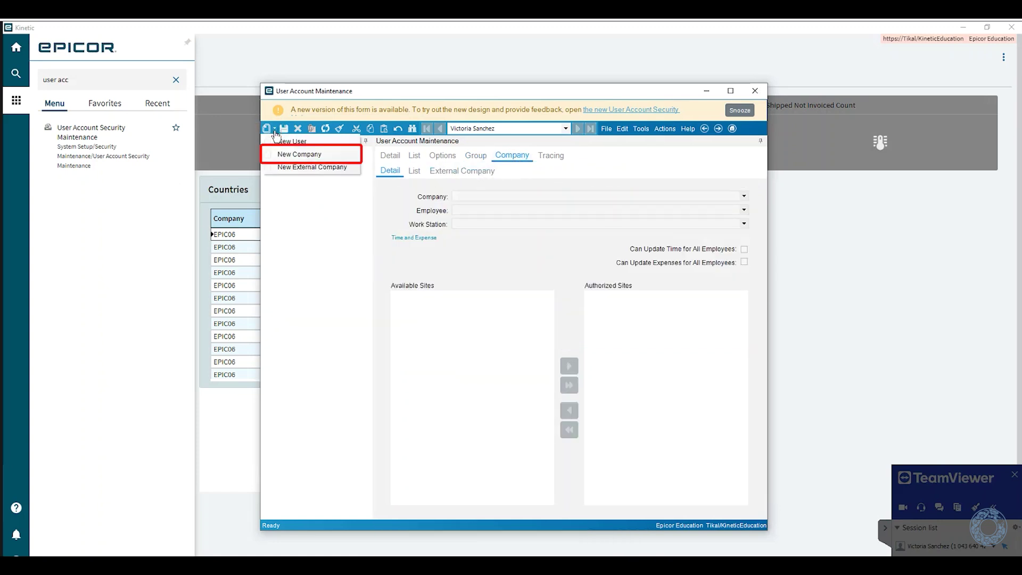
click(299, 154)
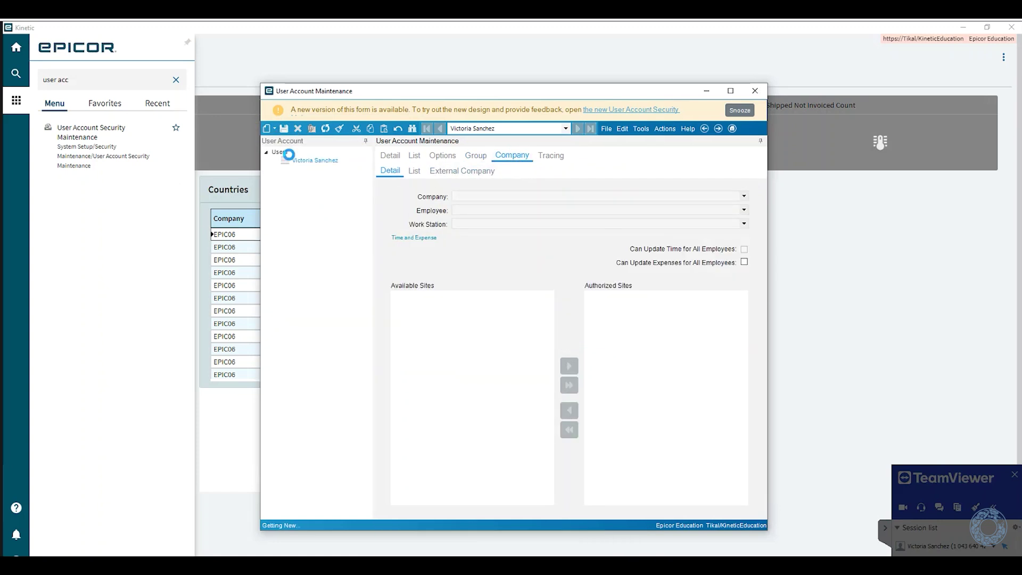
click(743, 197)
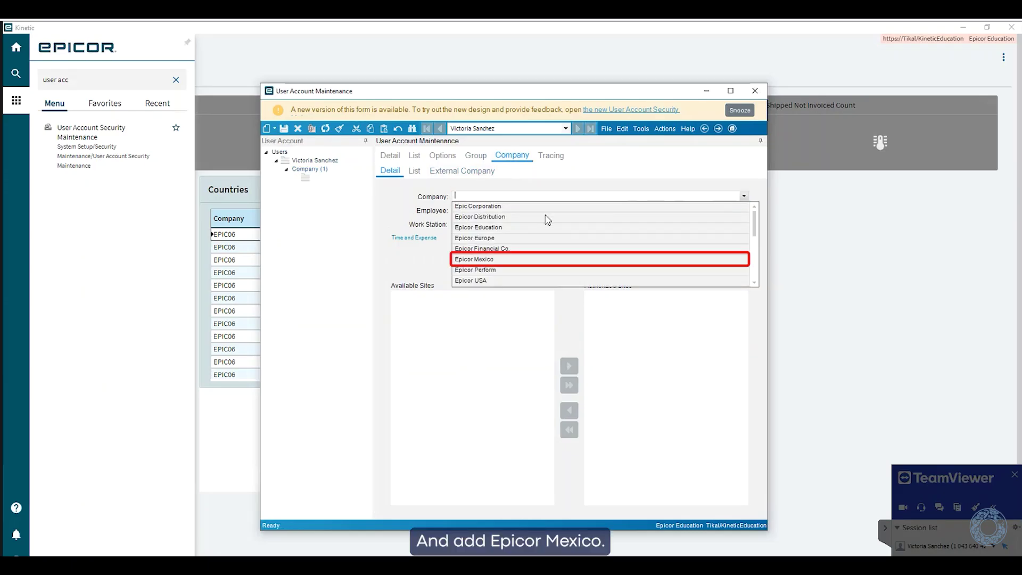
click(496, 260)
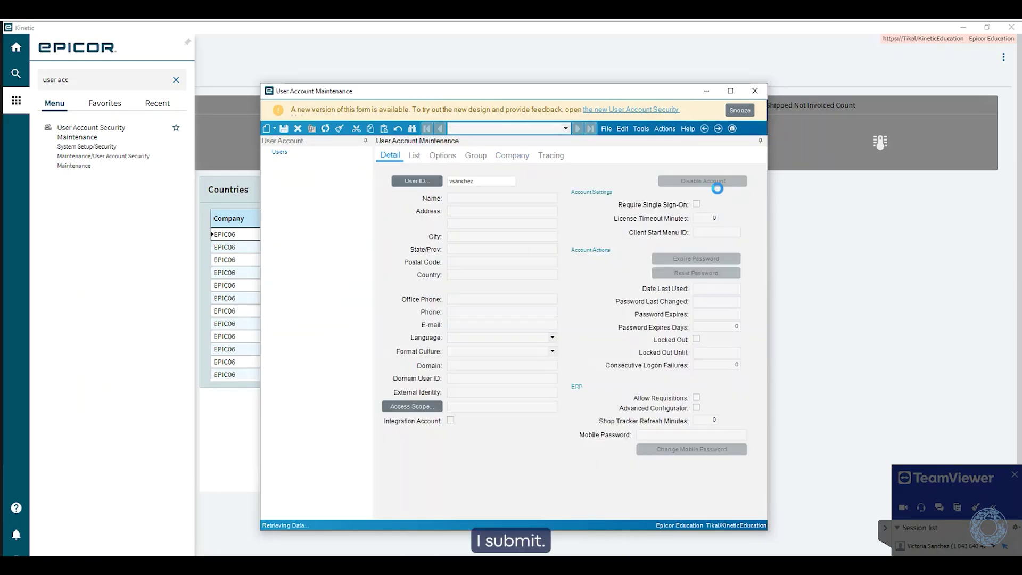
Enable the account with a blank temporary password, then close the form and Kinetic
click(709, 184)
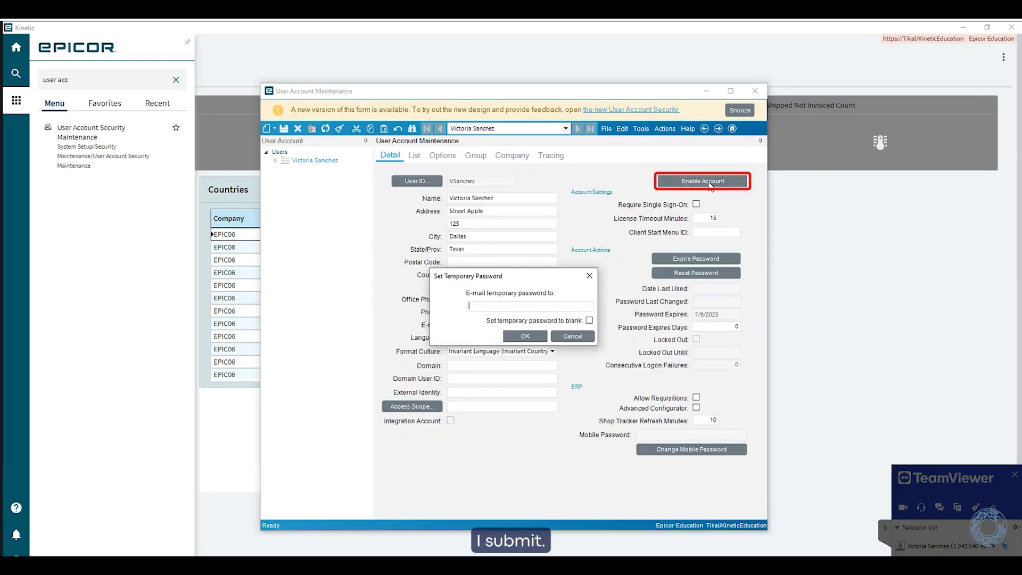
click(589, 321)
click(525, 336)
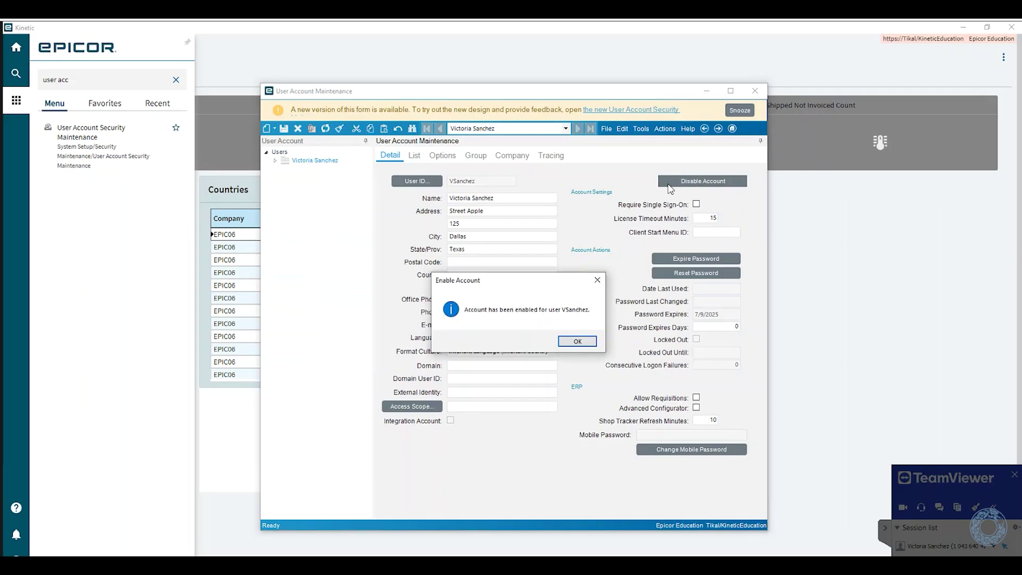
click(577, 341)
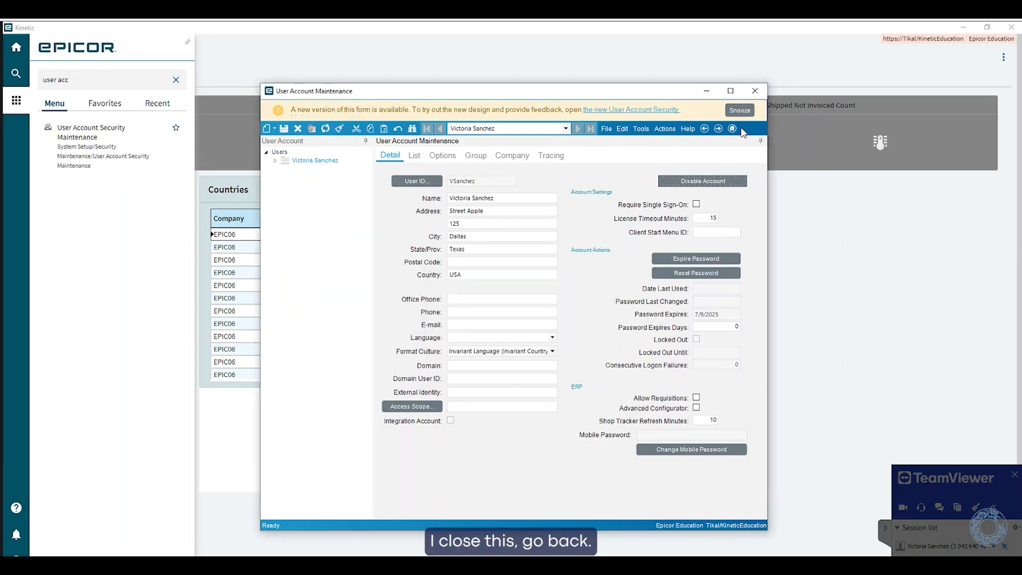
click(755, 91)
click(1010, 27)
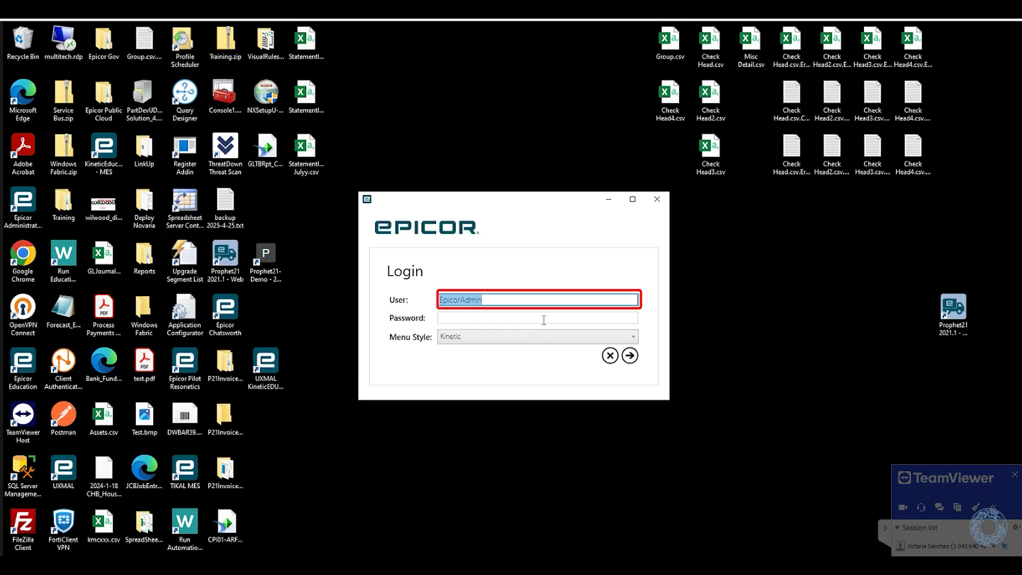
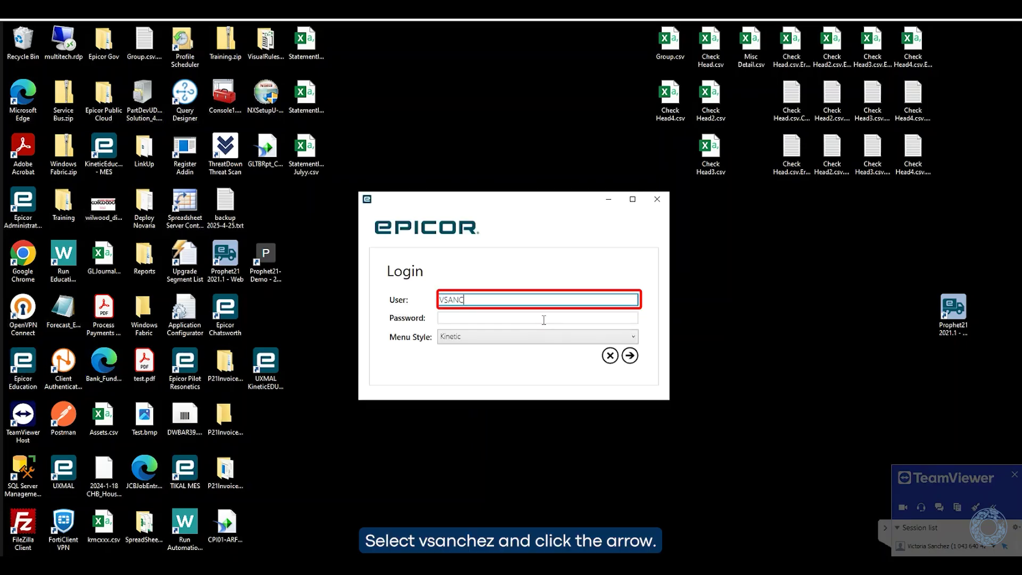
Sign in as the new user and replace the expired password with a new one
click(629, 356)
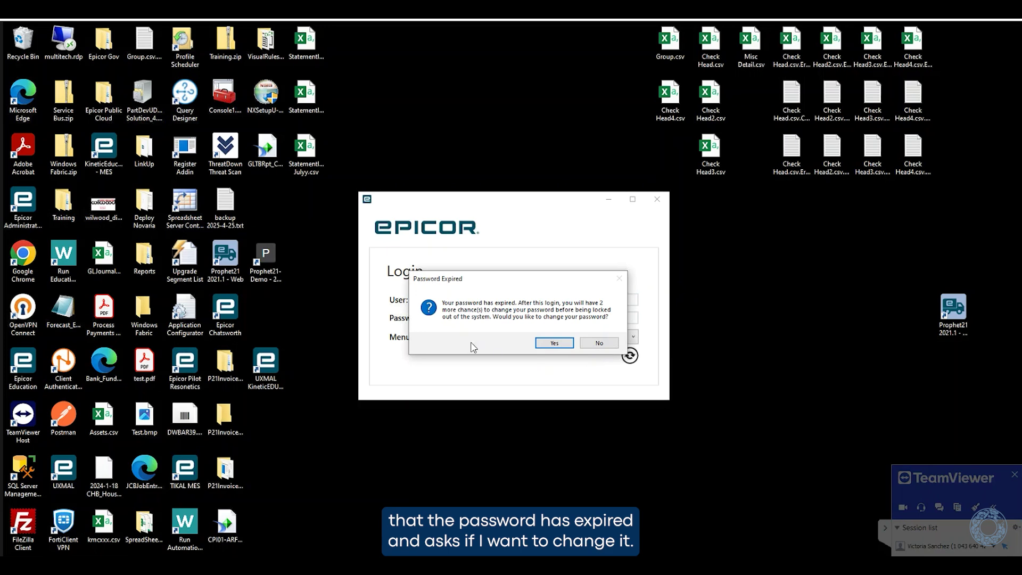
click(555, 344)
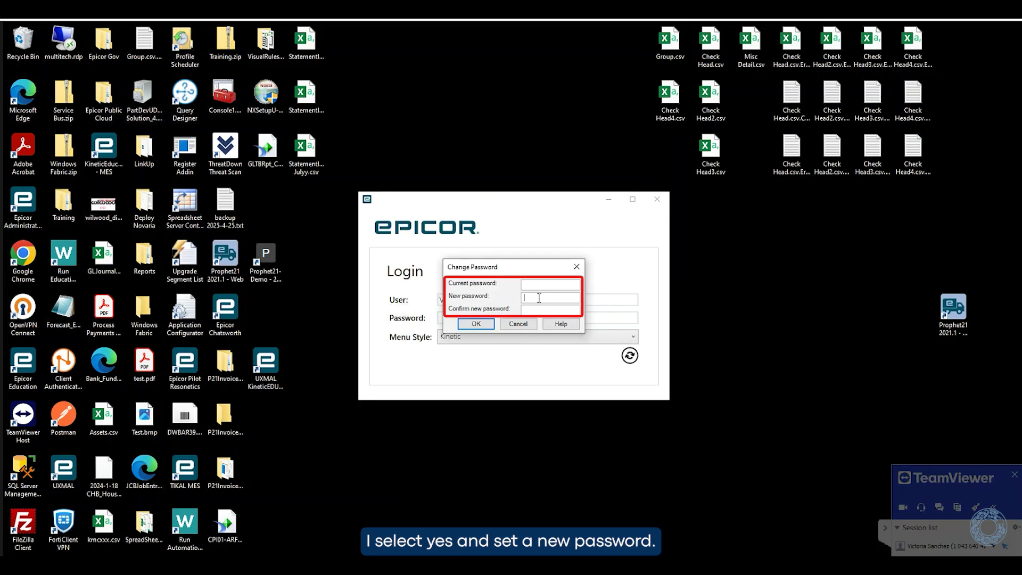
text(***)
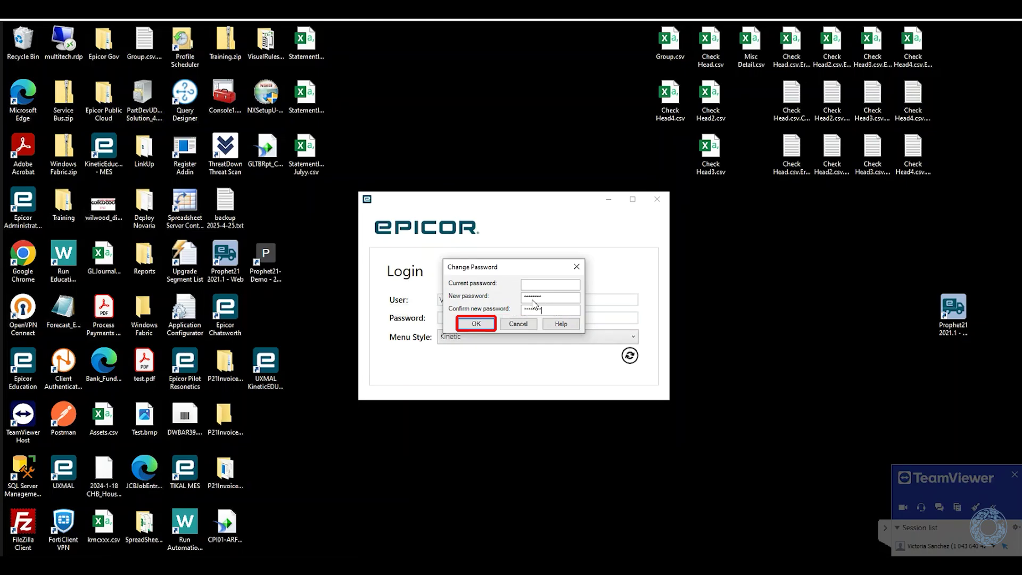
click(476, 324)
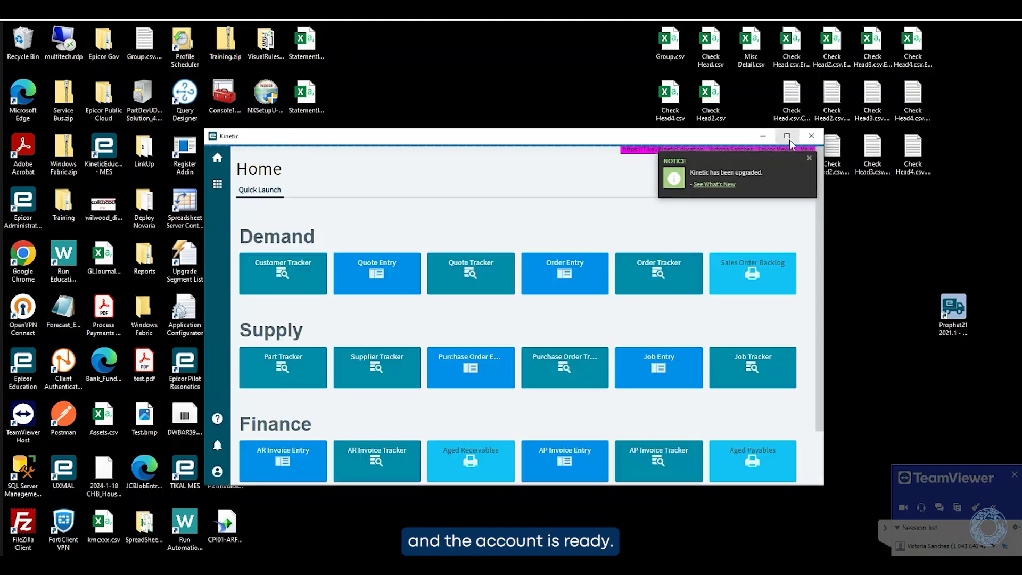
Maximize Kinetic, dismiss the upgrade notice, and check the user's company list includes Epicor Mexico
click(788, 137)
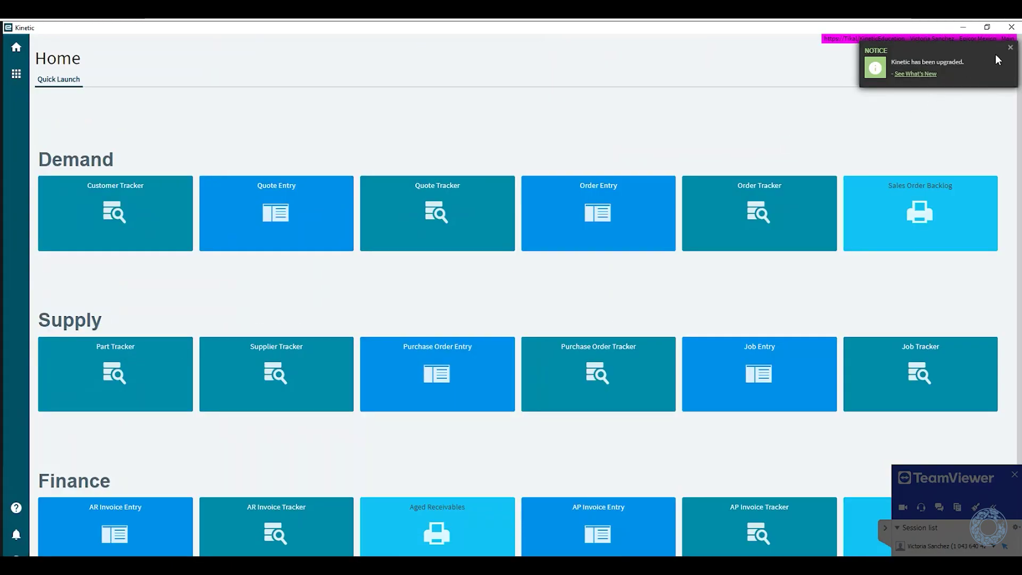
click(1009, 47)
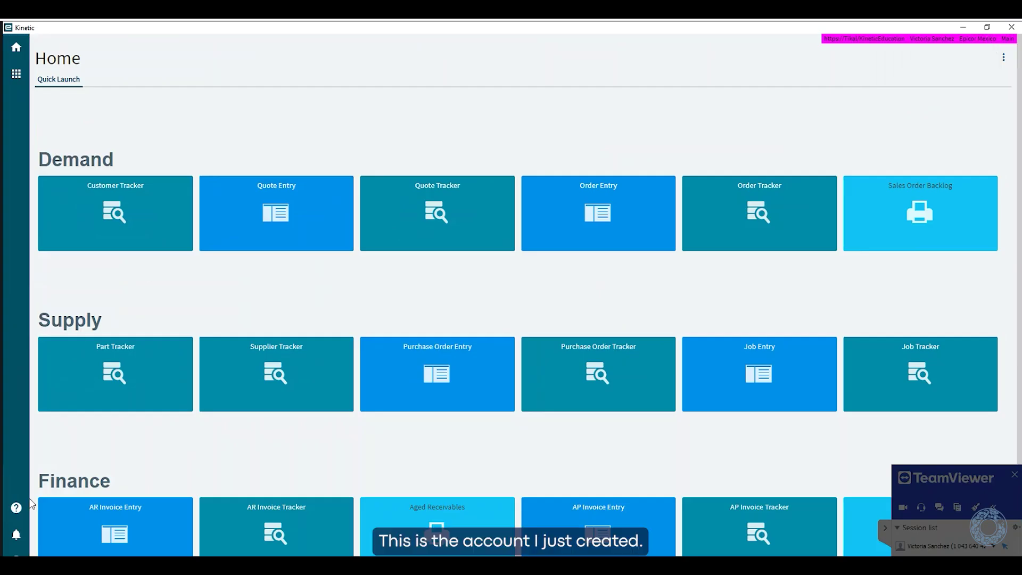
click(16, 554)
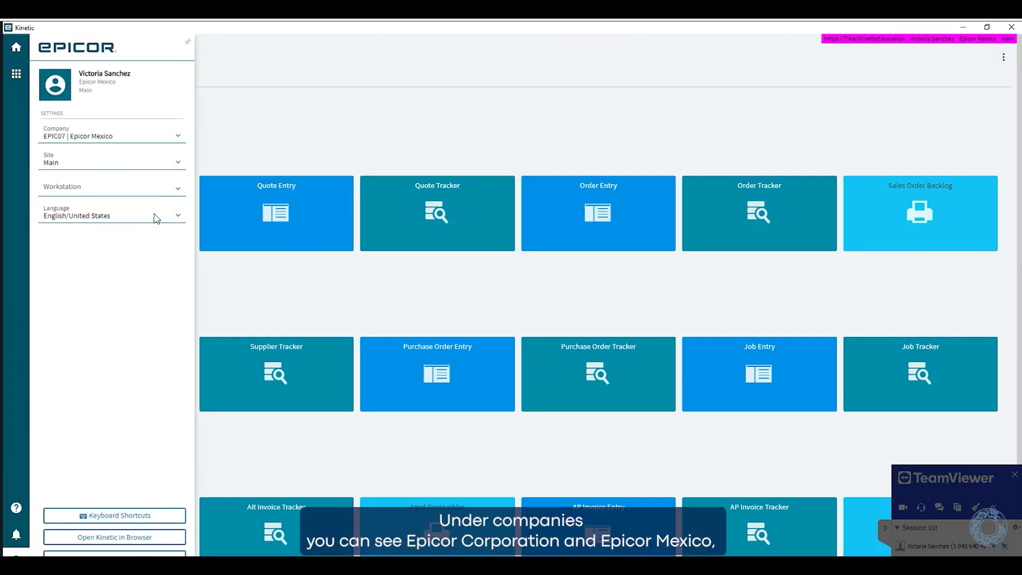
click(154, 141)
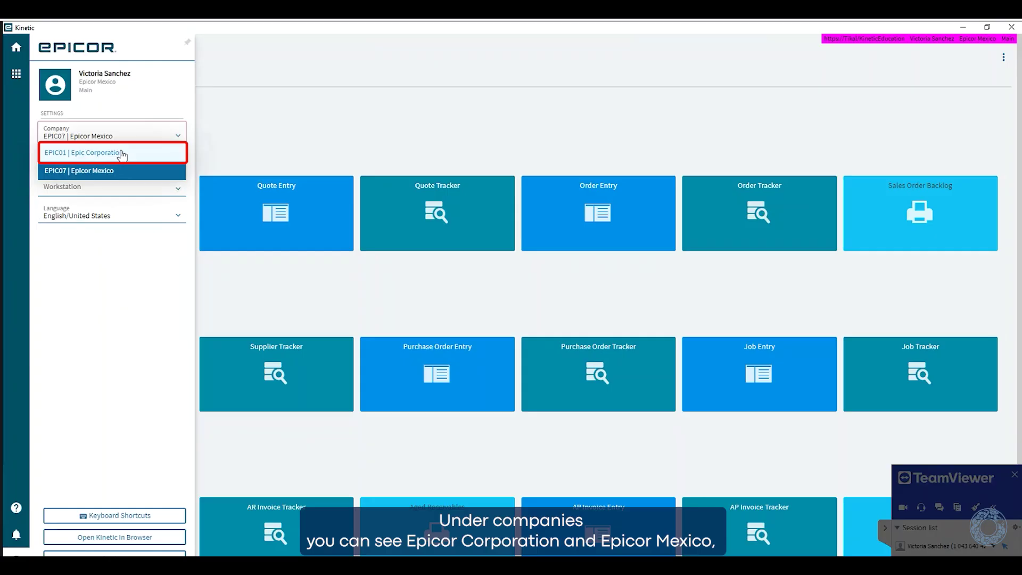
click(300, 90)
Check the main menu by expanding Sales Management and Service Management
click(16, 73)
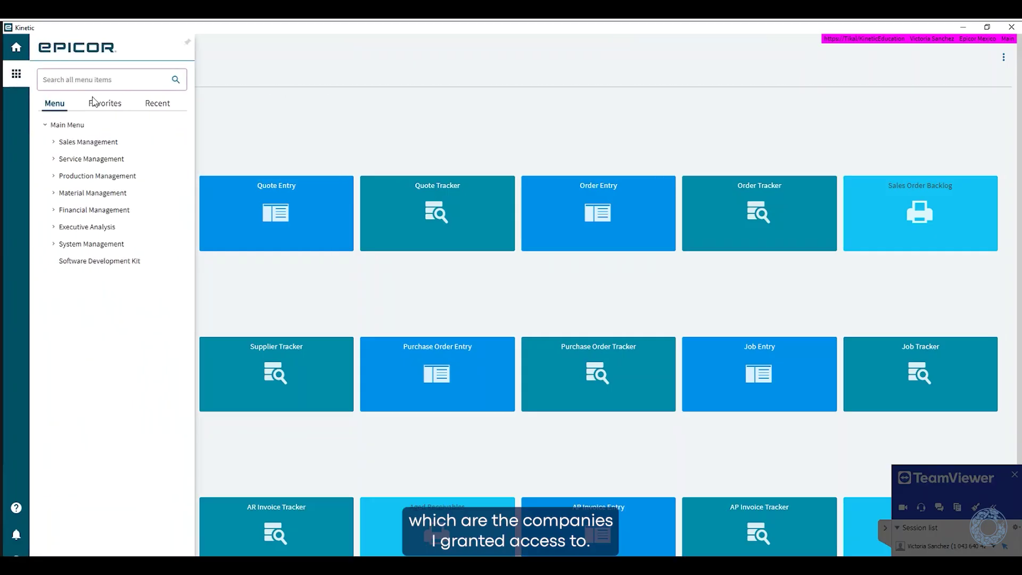
click(59, 142)
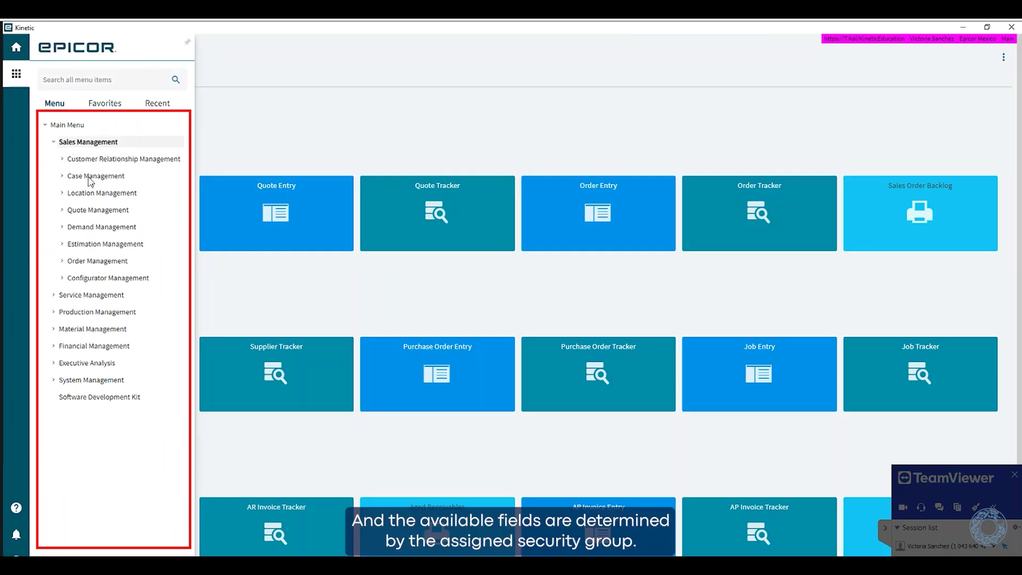
click(60, 296)
click(579, 111)
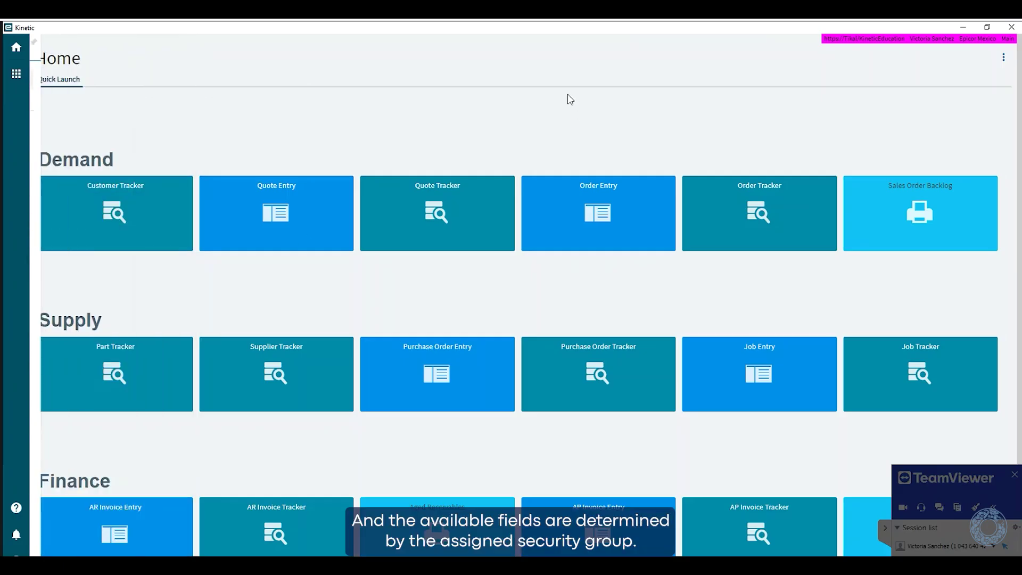